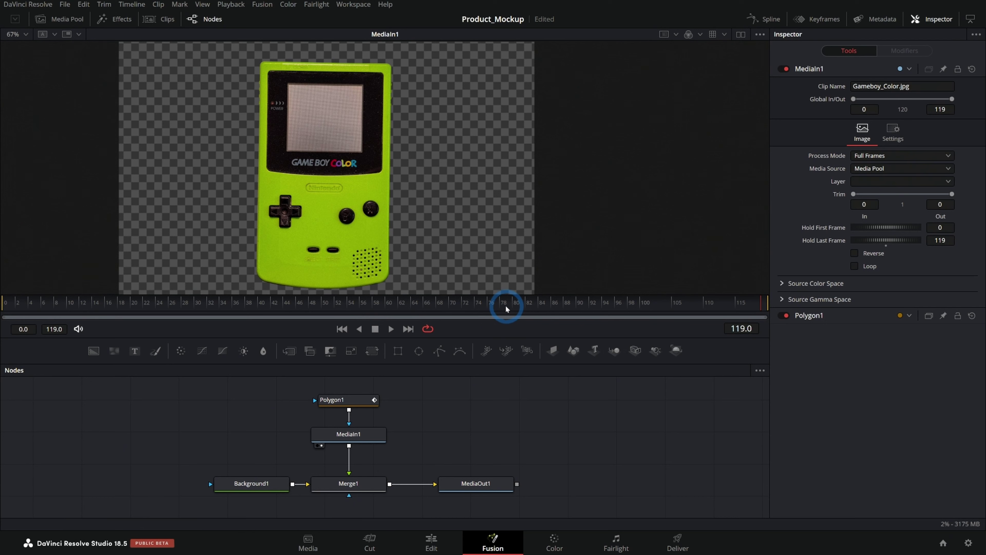
Step: Load the MediaOut1 composite of the Game Boy over black into an enlarged, zoomed-in viewer
{"action": "left_click_drag", "start_coordinate": [466, 481], "coordinate": [509, 485]}
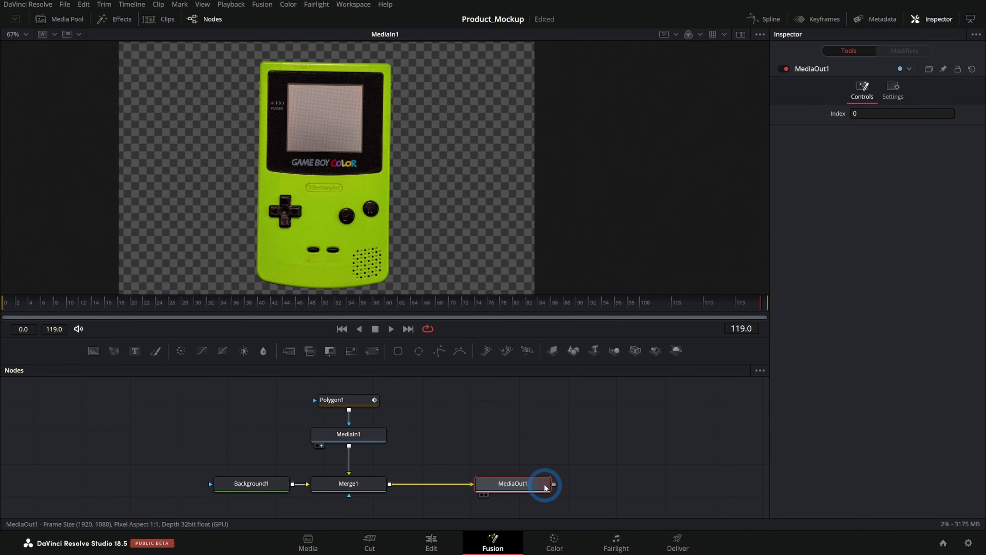
{"action": "key", "text": "1"}
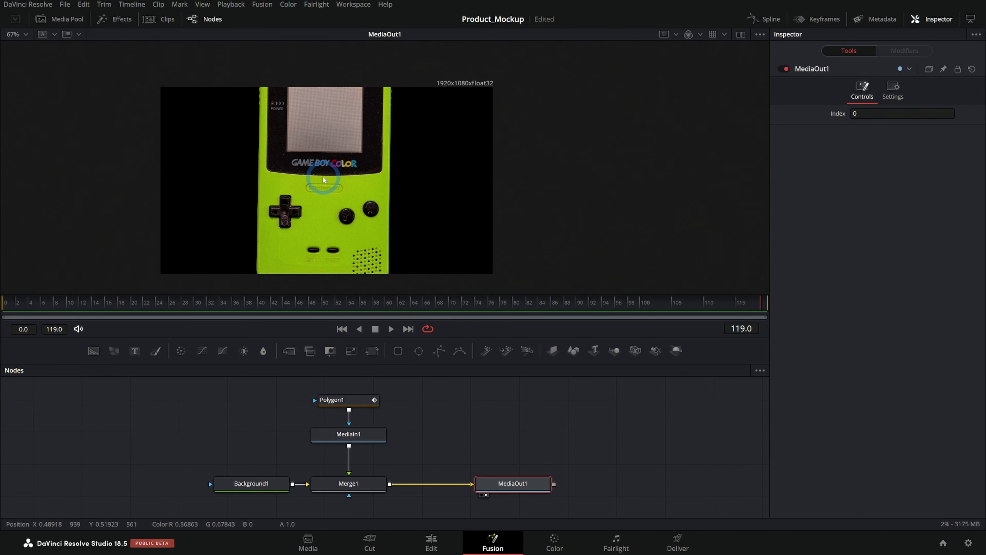
{"action": "scroll", "coordinate": [324, 179], "scroll_direction": "up", "scroll_amount": 2}
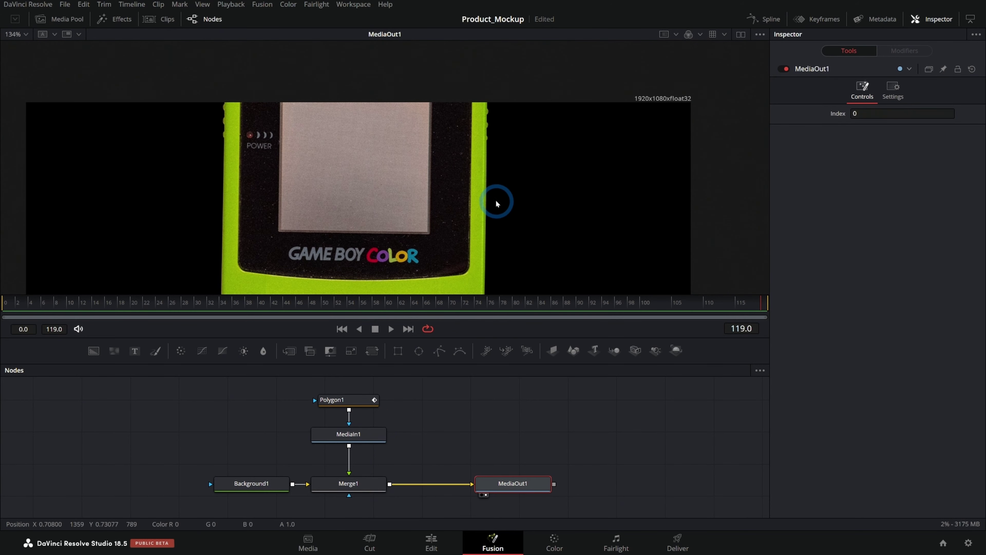
{"action": "mouse_move", "coordinate": [496, 202]}
{"action": "left_mouse_down"}
{"action": "mouse_move", "coordinate": [502, 103]}
{"action": "mouse_move", "coordinate": [511, 191]}
{"action": "left_mouse_up"}
{"action": "left_click_drag", "start_coordinate": [478, 337], "coordinate": [513, 231]}
{"action": "scroll", "coordinate": [352, 486], "scroll_direction": "down", "scroll_amount": 2}
Step: Set Merge1's Size to 0.59 and Center to 0.746427, 0.545329
{"action": "left_click", "coordinate": [356, 492]}
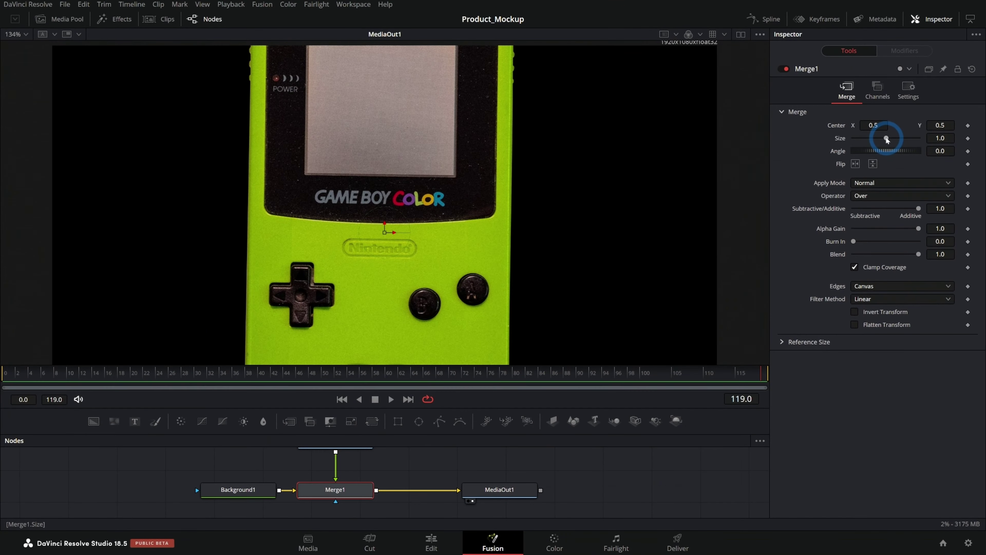
{"action": "left_click_drag", "start_coordinate": [886, 139], "coordinate": [873, 138]}
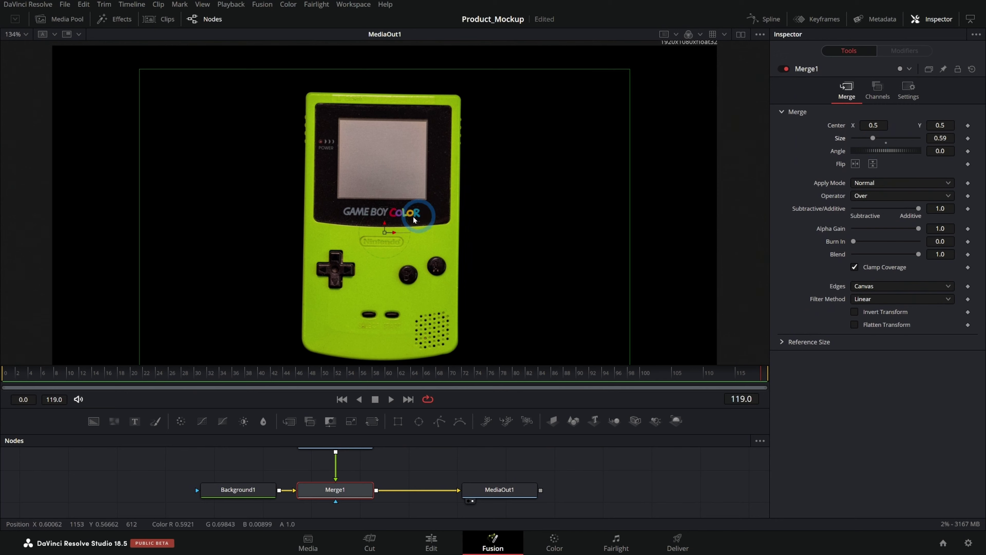
{"action": "left_click_drag", "start_coordinate": [386, 232], "coordinate": [548, 215]}
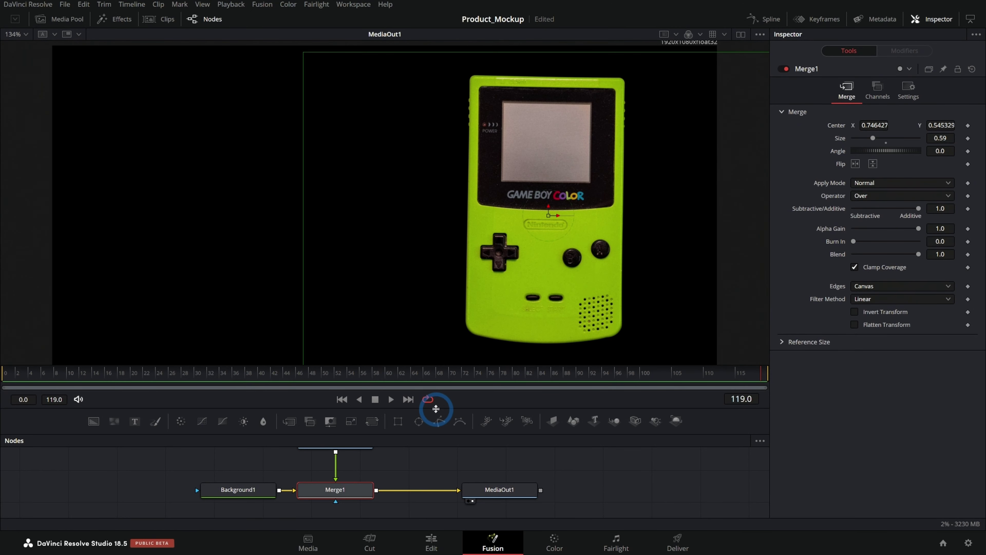
Step: Insert a new Merge2 before MediaOut1 with MediaIn1 as its foreground
{"action": "left_click_drag", "start_coordinate": [436, 408], "coordinate": [436, 337]}
{"action": "left_click", "coordinate": [512, 477]}
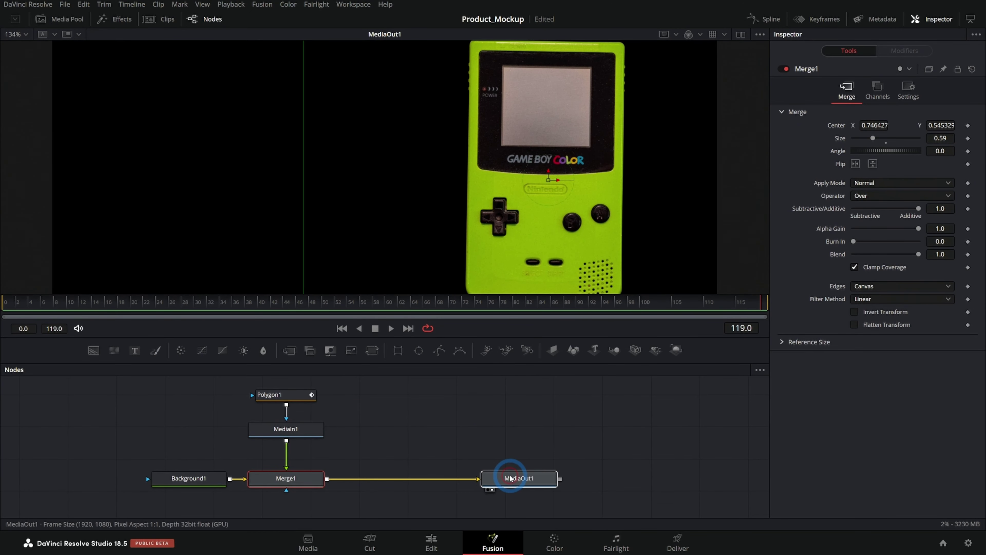
{"action": "left_click", "coordinate": [395, 397]}
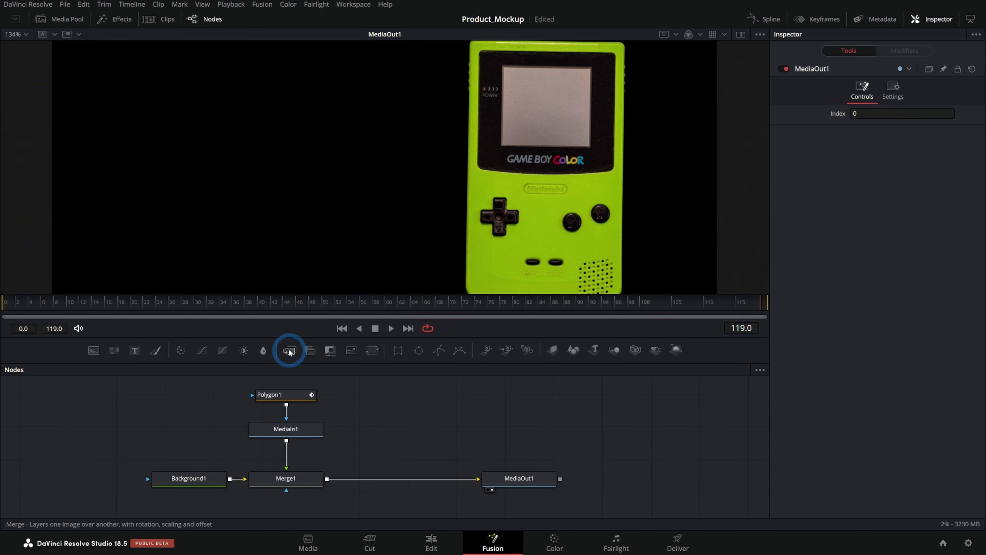
{"action": "left_click_drag", "start_coordinate": [288, 350], "coordinate": [386, 480]}
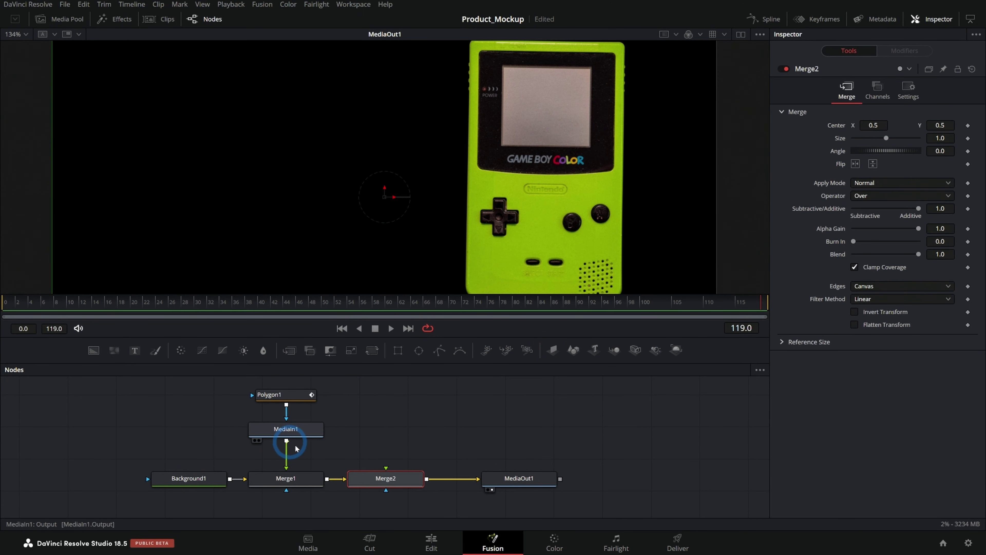
{"action": "left_click_drag", "start_coordinate": [286, 440], "coordinate": [429, 415]}
{"action": "left_click_drag", "start_coordinate": [399, 462], "coordinate": [399, 466]}
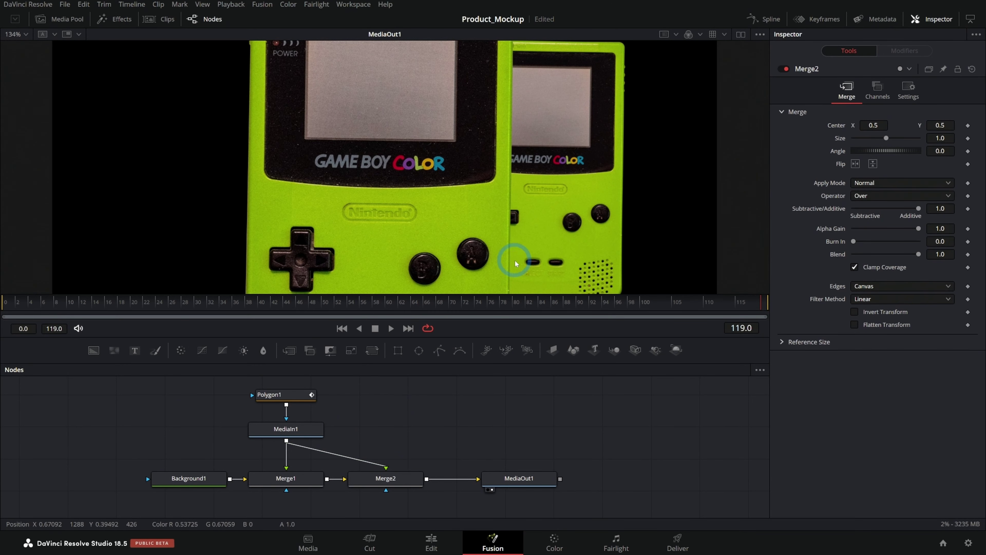
Step: Replace Merge2 with a Merge1_1 copy before MediaOut1, placing the second Game Boy at Center X 0.250427
{"action": "left_click", "coordinate": [286, 477]}
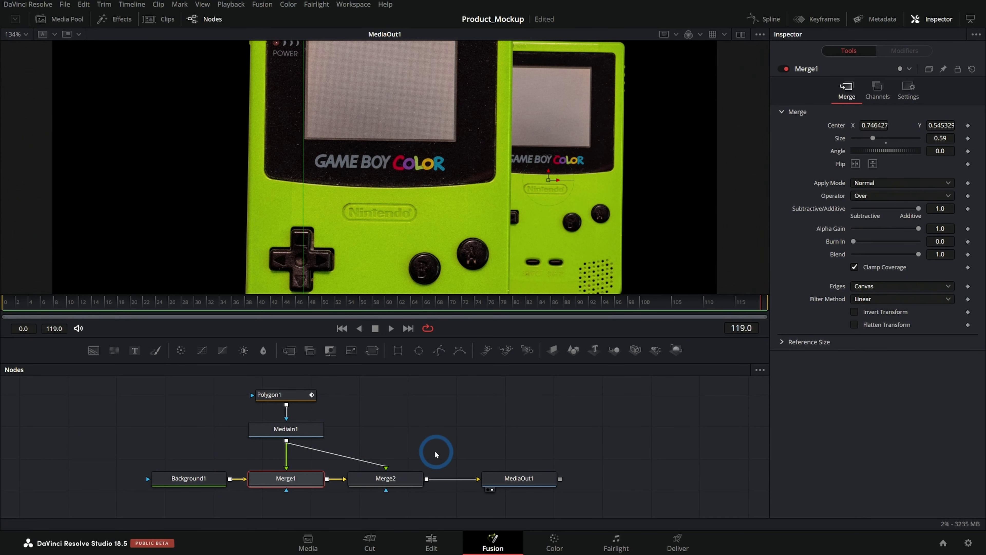
{"action": "key", "text": "ctrl+v"}
{"action": "left_click", "coordinate": [403, 481]}
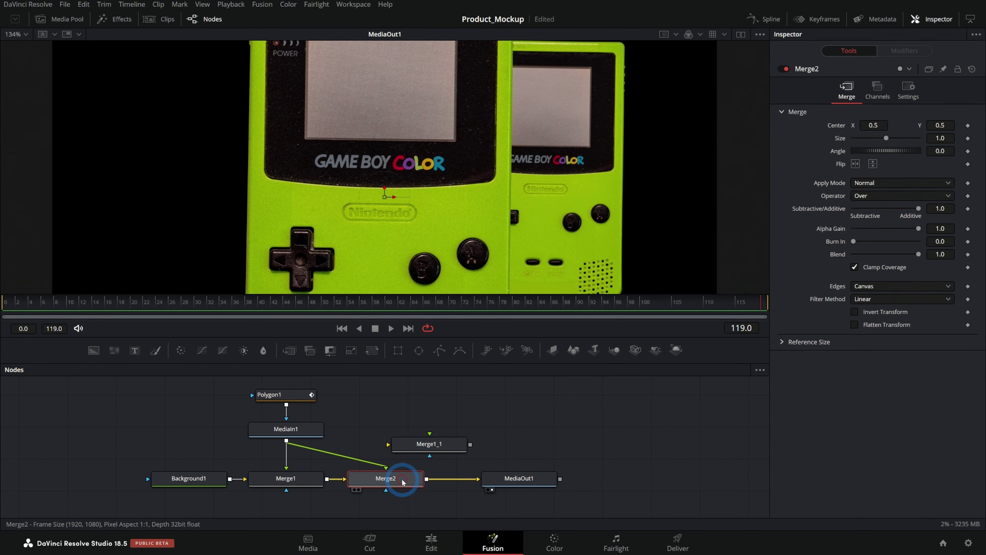
{"action": "key", "text": "Delete"}
{"action": "left_click_drag", "start_coordinate": [444, 449], "coordinate": [412, 481]}
{"action": "left_click_drag", "start_coordinate": [286, 441], "coordinate": [397, 477]}
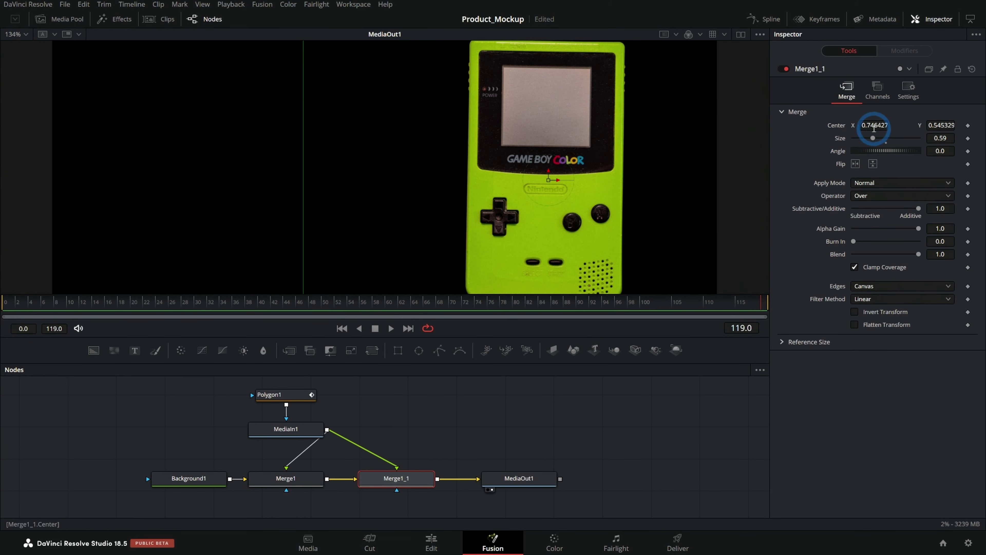
{"action": "left_click_drag", "start_coordinate": [873, 128], "coordinate": [423, 258]}
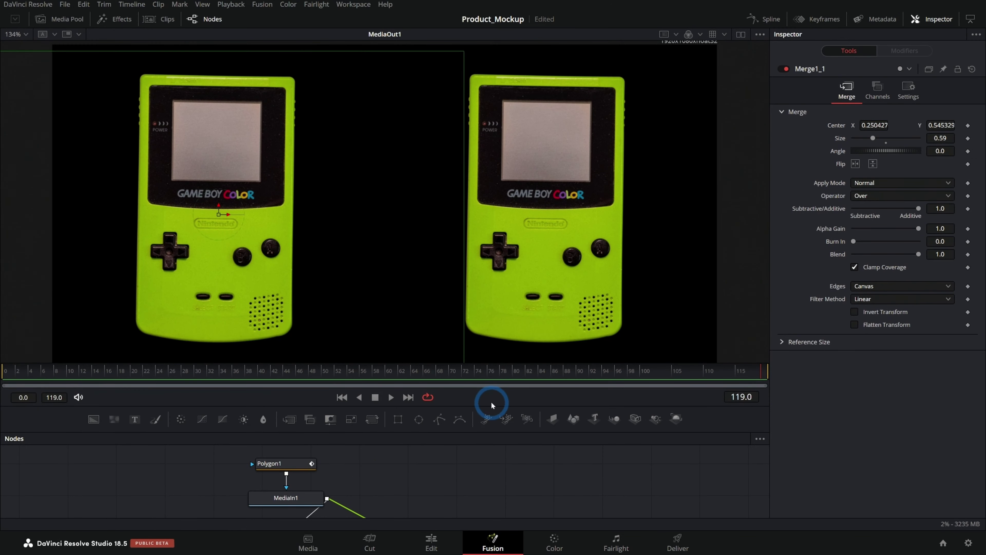
{"action": "left_click_drag", "start_coordinate": [491, 405], "coordinate": [468, 301]}
{"action": "left_click_drag", "start_coordinate": [314, 401], "coordinate": [369, 390]}
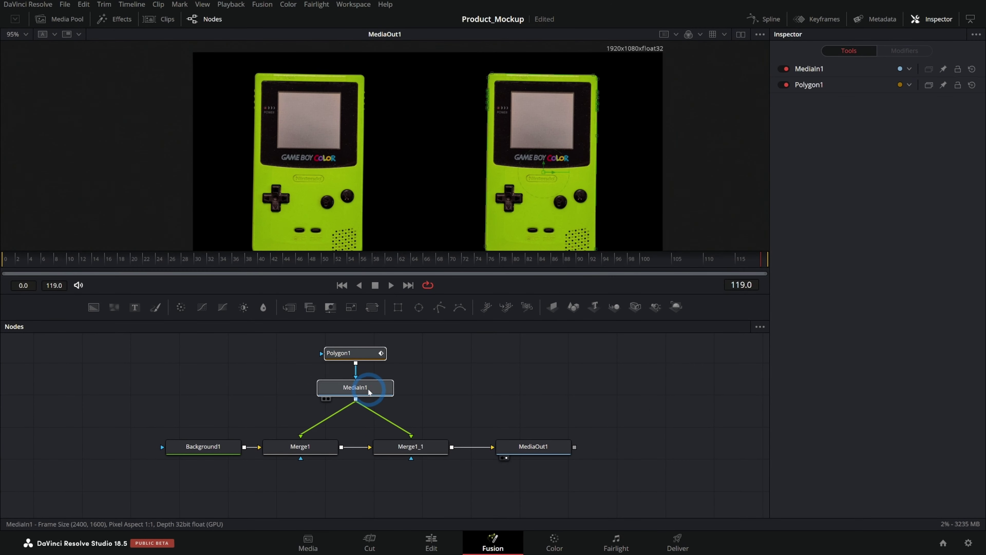
{"action": "left_click", "coordinate": [372, 392]}
{"action": "left_click", "coordinate": [465, 217]}
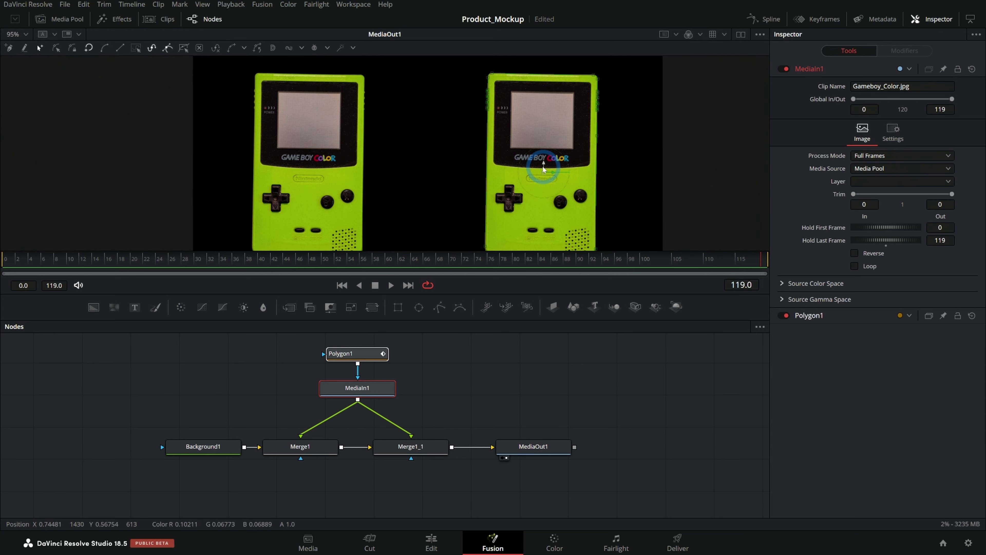
{"action": "left_click", "coordinate": [433, 387]}
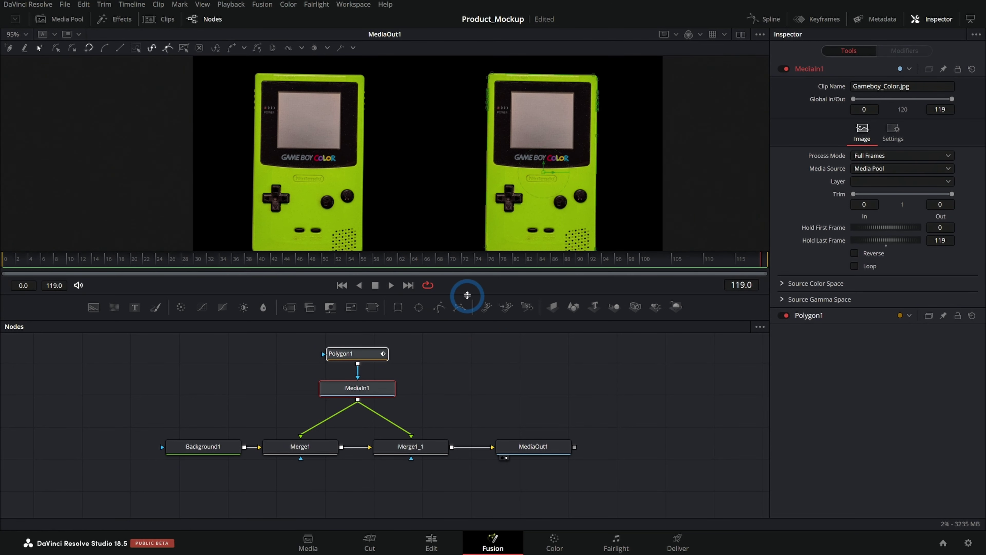
{"action": "left_click_drag", "start_coordinate": [467, 296], "coordinate": [468, 215]}
{"action": "scroll", "coordinate": [403, 346], "scroll_direction": "up", "scroll_amount": 4}
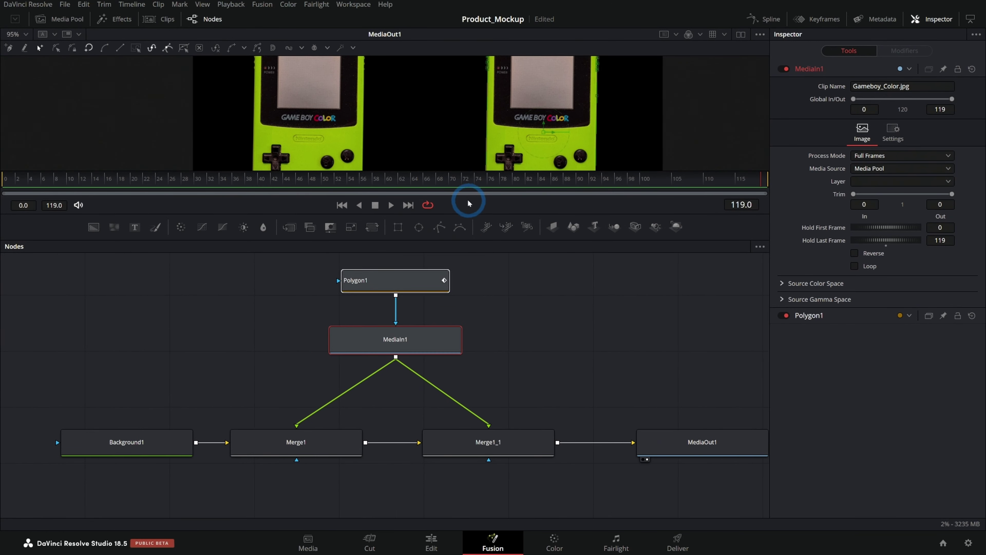
{"action": "left_click_drag", "start_coordinate": [471, 214], "coordinate": [493, 110]}
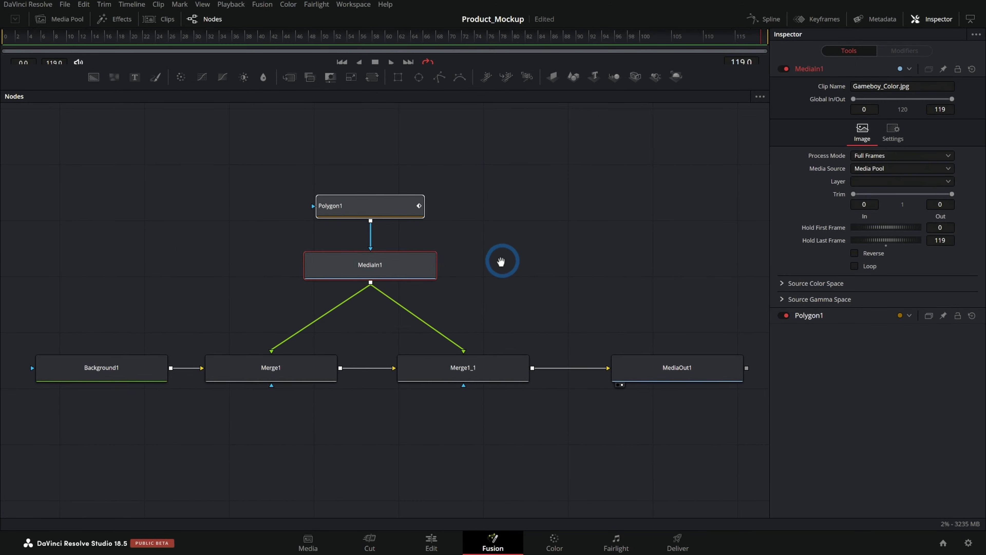
{"action": "left_click", "coordinate": [325, 309]}
{"action": "left_click_drag", "start_coordinate": [325, 308], "coordinate": [695, 424]}
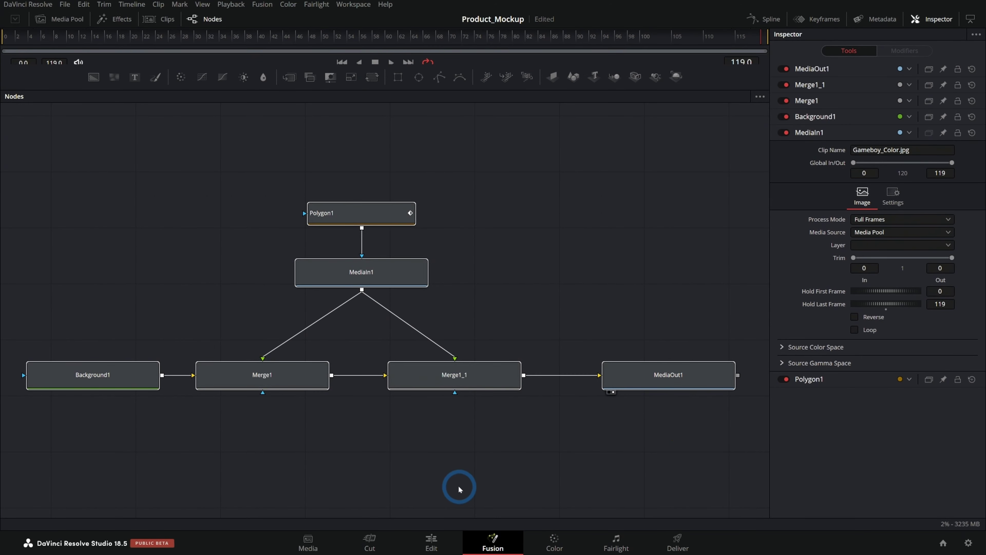
{"action": "left_click", "coordinate": [147, 379]}
{"action": "left_click", "coordinate": [270, 385]}
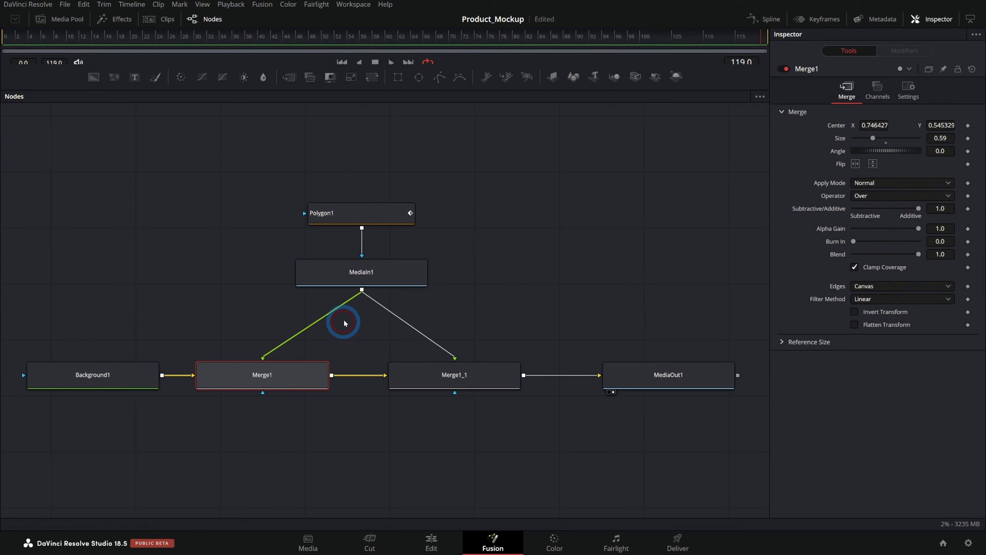
{"action": "left_click", "coordinate": [380, 262]}
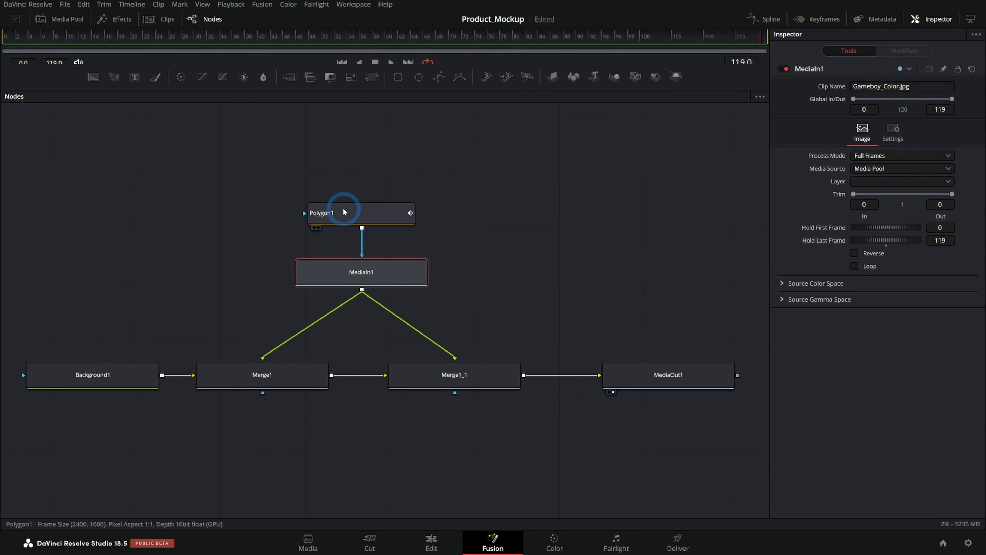
{"action": "mouse_move", "coordinate": [345, 212]}
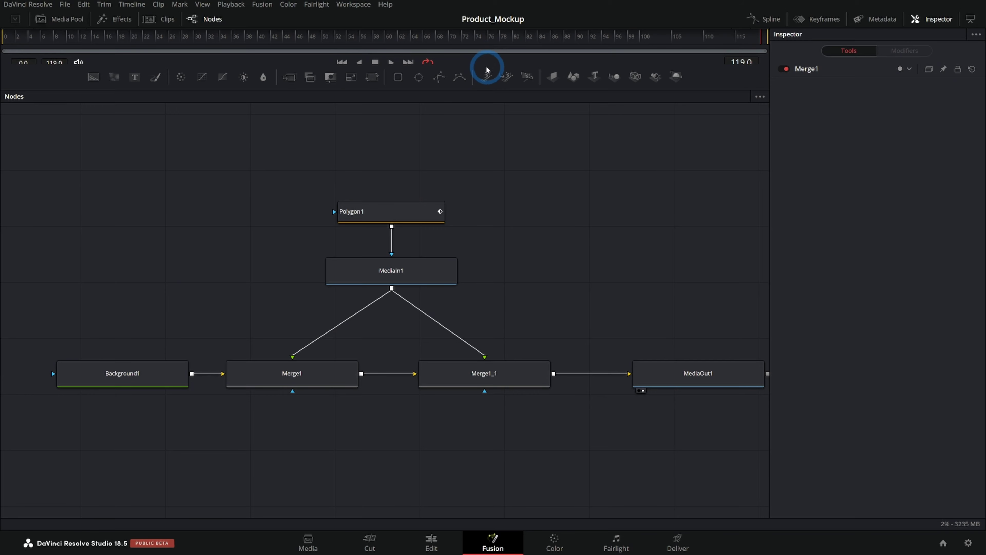
{"action": "left_click_drag", "start_coordinate": [485, 65], "coordinate": [478, 340]}
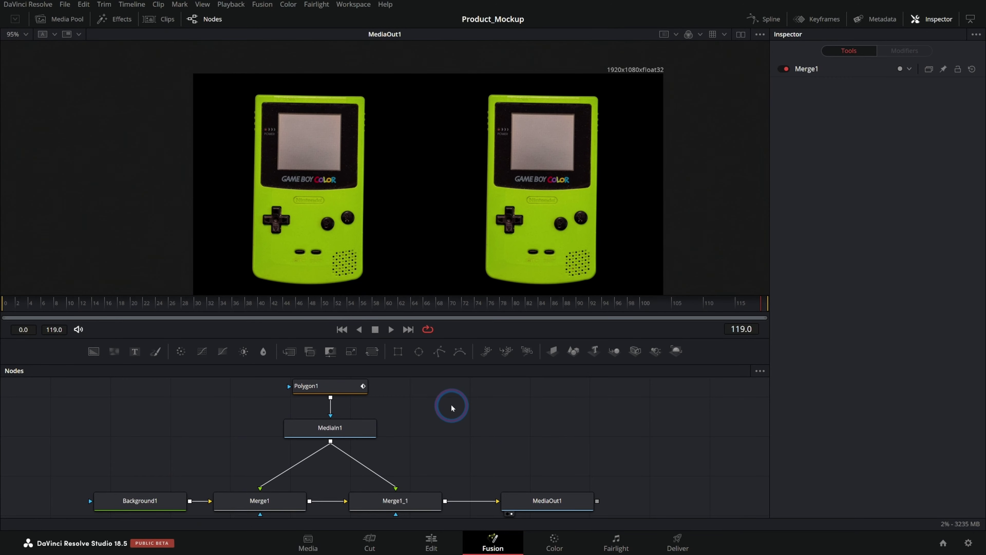
{"action": "left_click", "coordinate": [408, 501]}
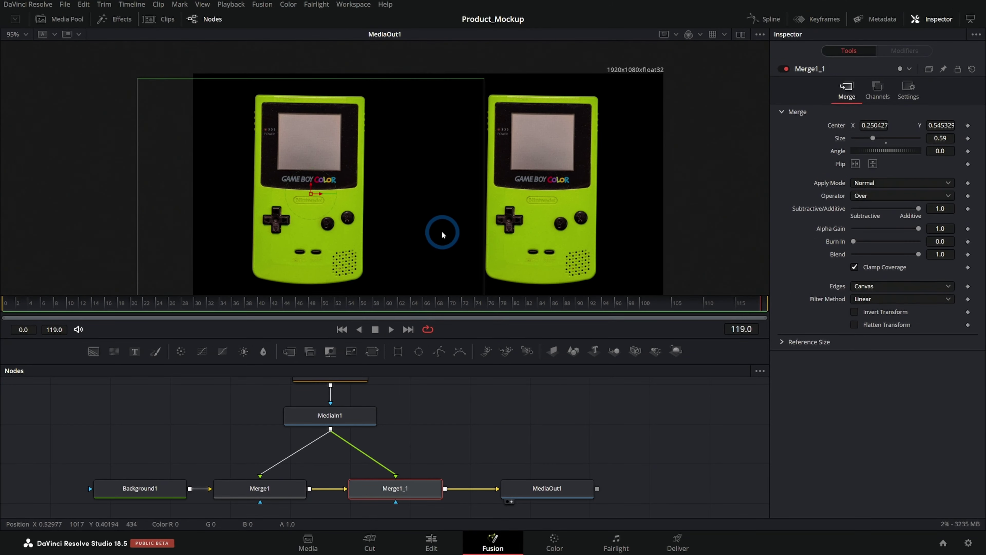
{"action": "scroll", "coordinate": [442, 231], "scroll_direction": "down", "scroll_amount": 2}
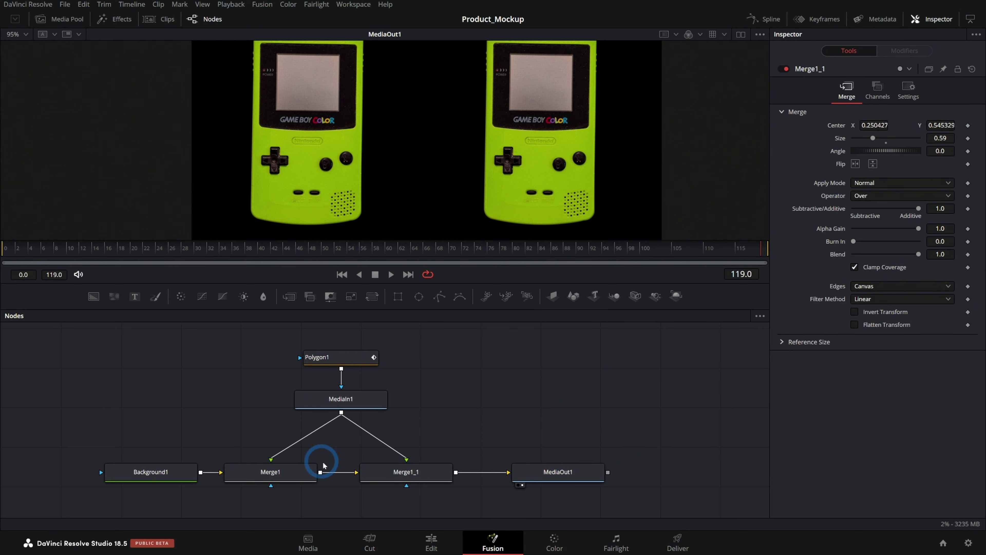
Step: Reset Merge1 to Center 0.5/0.5 and Size 1.0, then delete the extra Merge1_1 node
{"action": "left_click_drag", "start_coordinate": [115, 348], "coordinate": [215, 402]}
{"action": "left_click", "coordinate": [310, 471]}
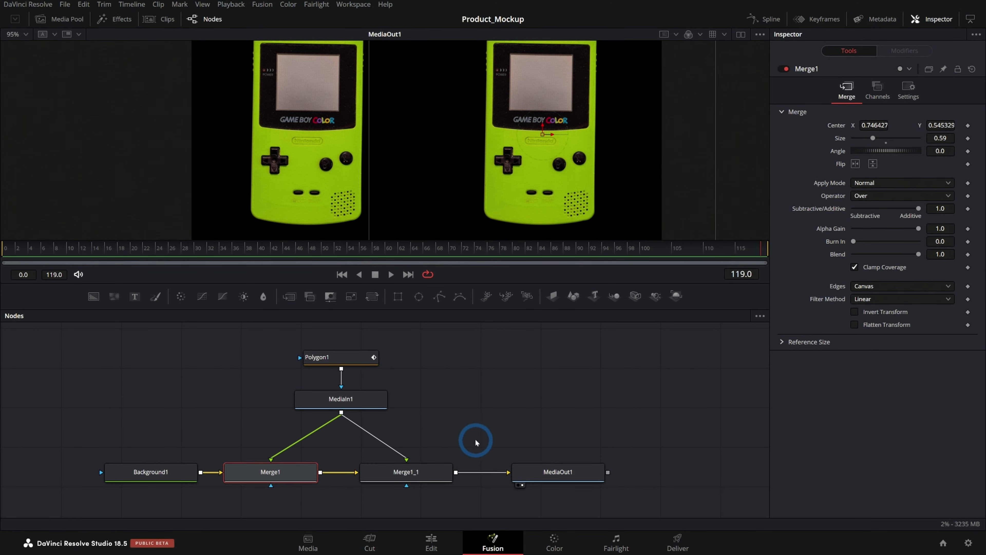
{"action": "left_click_drag", "start_coordinate": [476, 442], "coordinate": [276, 488]}
{"action": "left_click", "coordinate": [971, 85]}
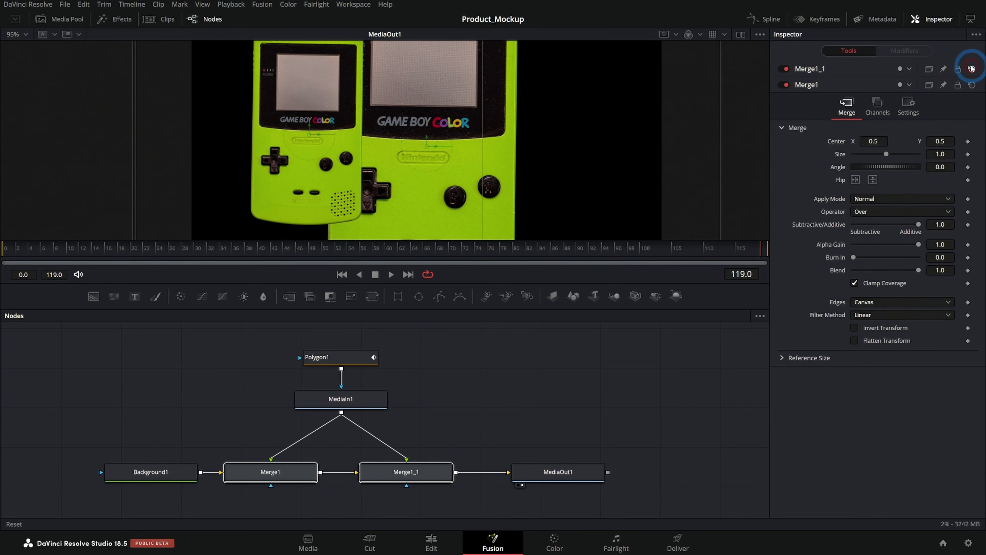
{"action": "left_click", "coordinate": [420, 471]}
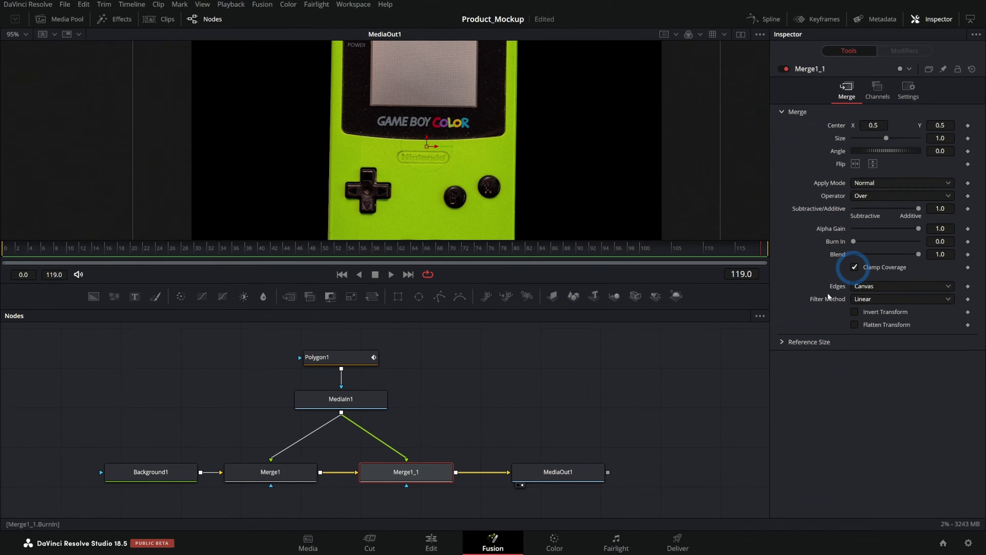
{"action": "key", "text": "Delete"}
Step: Move Merge1 right along the chain and test a 0.3 Blend before resetting it to 1.0
{"action": "left_click_drag", "start_coordinate": [301, 471], "coordinate": [368, 473]}
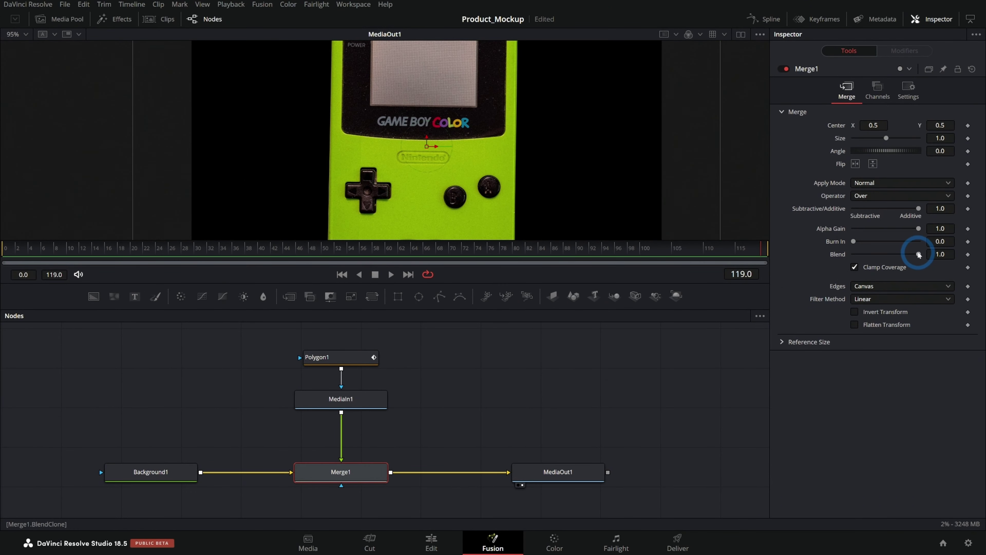
{"action": "left_click_drag", "start_coordinate": [918, 254], "coordinate": [873, 254]}
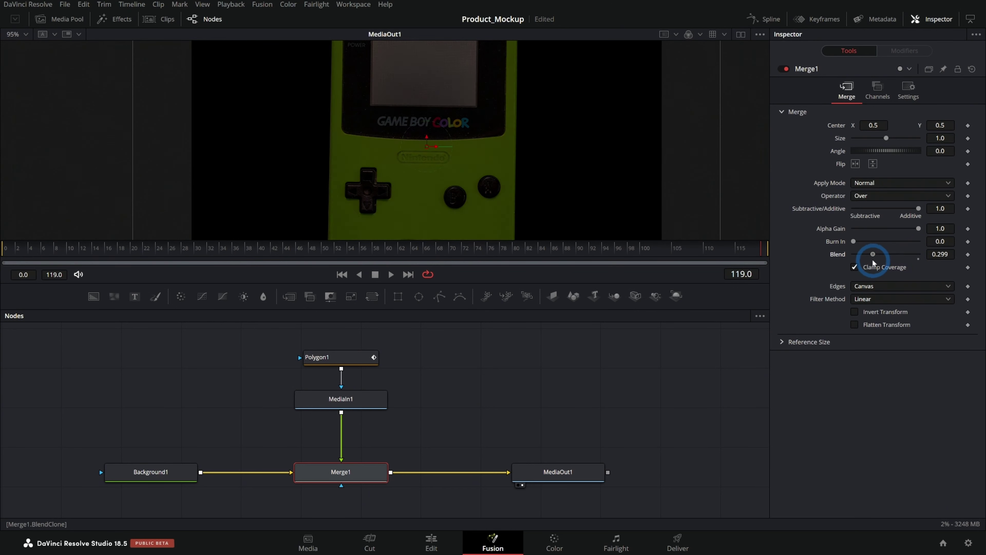
{"action": "double_click", "coordinate": [875, 255]}
Step: Try Merge1's Saturation and Luminosity apply modes, then select MediaIn1
{"action": "left_click", "coordinate": [858, 183]}
{"action": "left_click", "coordinate": [879, 284]}
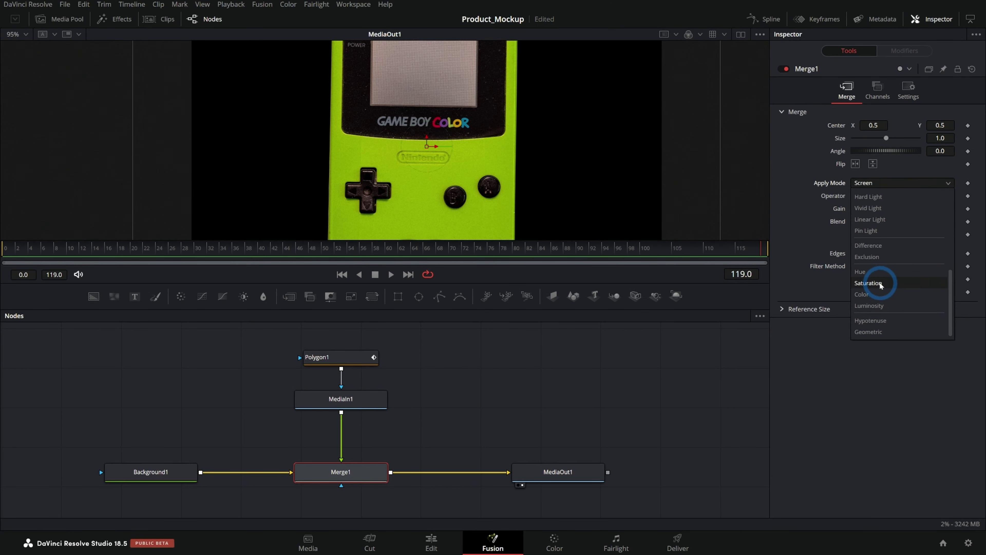
{"action": "left_click", "coordinate": [895, 306]}
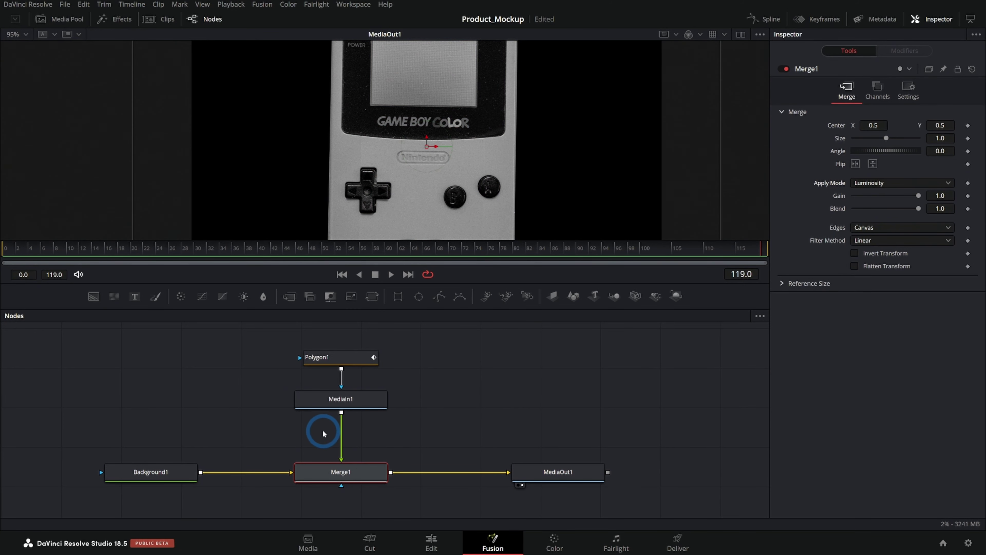
{"action": "left_click", "coordinate": [387, 407]}
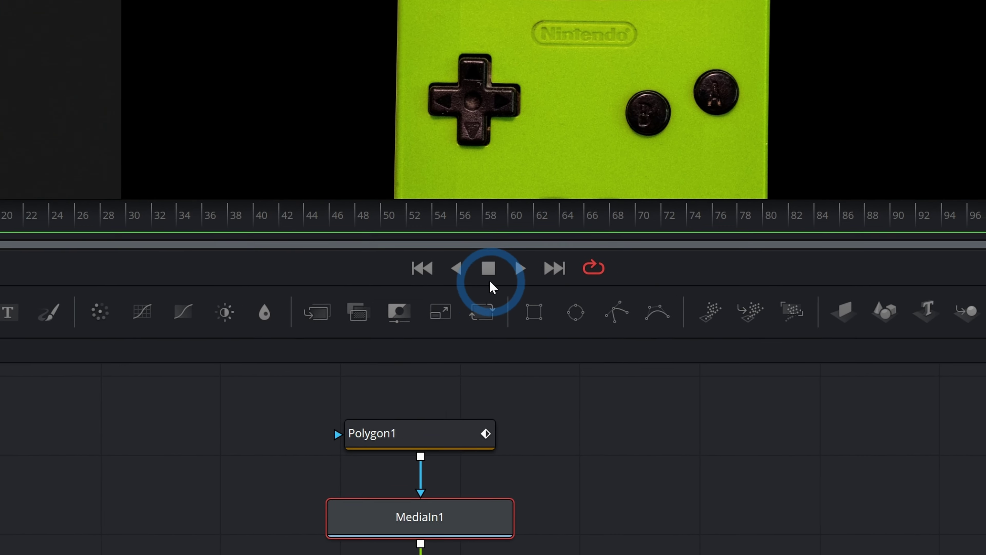
Step: Drop a Transform node onto the MediaIn1-to-Merge1 link
{"action": "left_click_drag", "start_coordinate": [492, 276], "coordinate": [496, 322]}
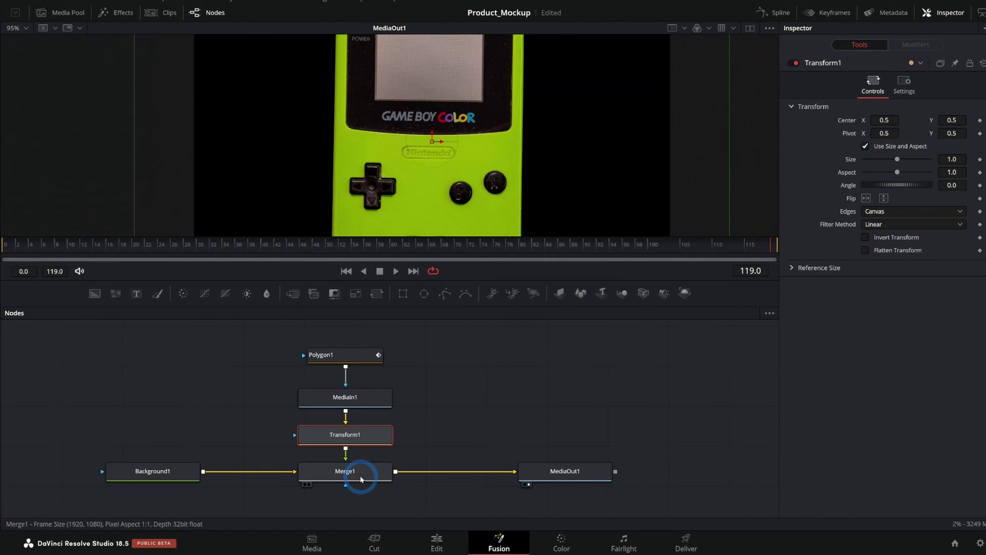
Step: Give Transform1 Size 0.59 and shift the Game Boy right to Center X 0.654665
{"action": "left_click_drag", "start_coordinate": [896, 159], "coordinate": [884, 161]}
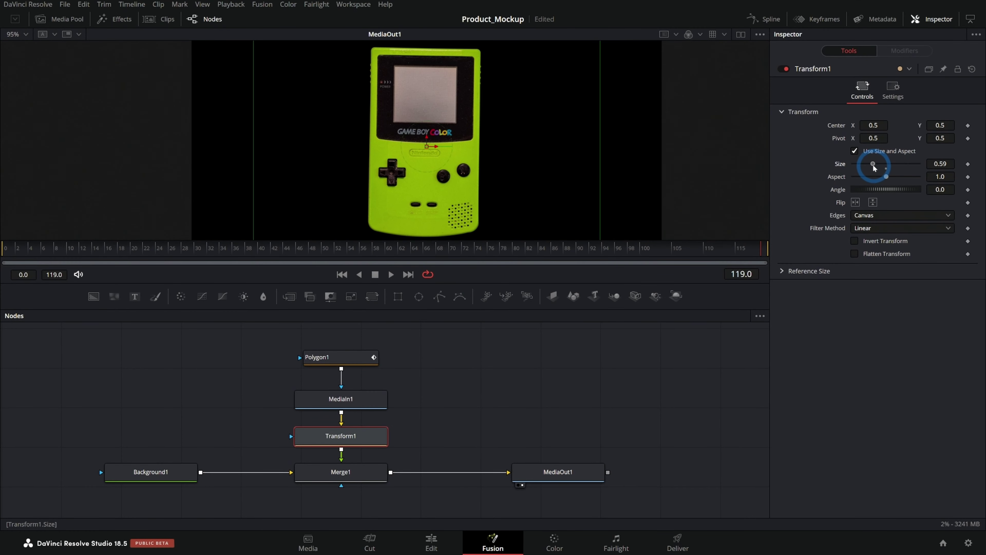
{"action": "left_click_drag", "start_coordinate": [436, 148], "coordinate": [528, 155]}
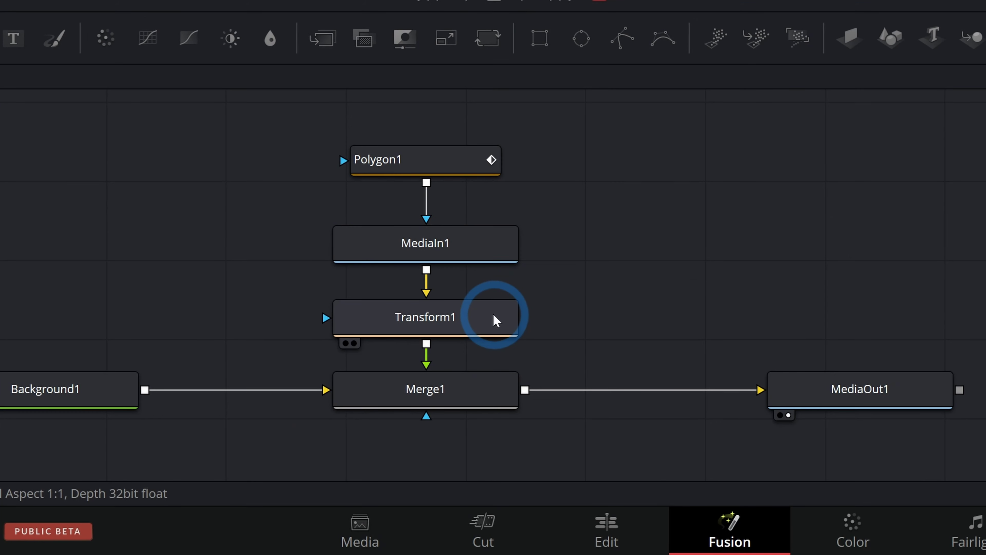
{"action": "left_click", "coordinate": [493, 160]}
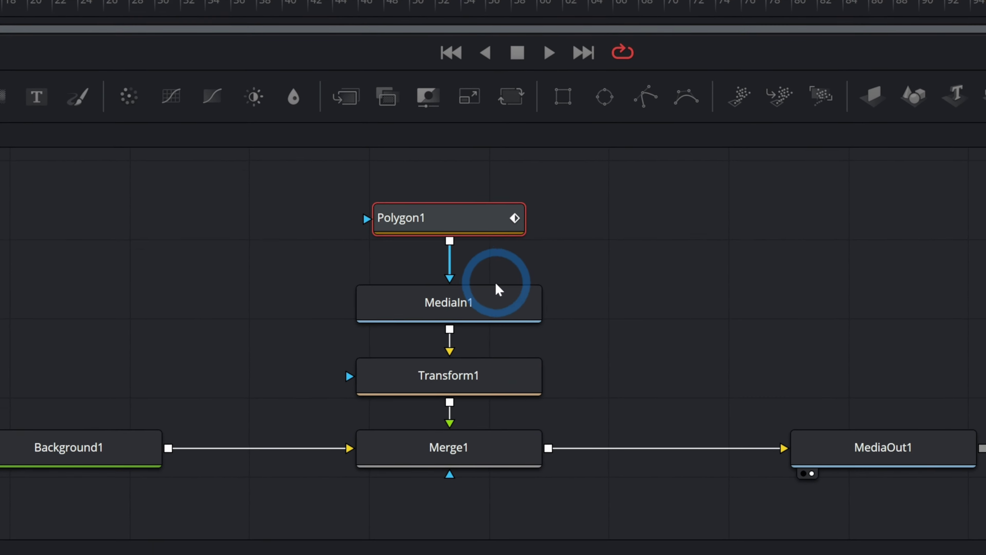
{"action": "left_click", "coordinate": [503, 241]}
{"action": "left_click", "coordinate": [513, 356]}
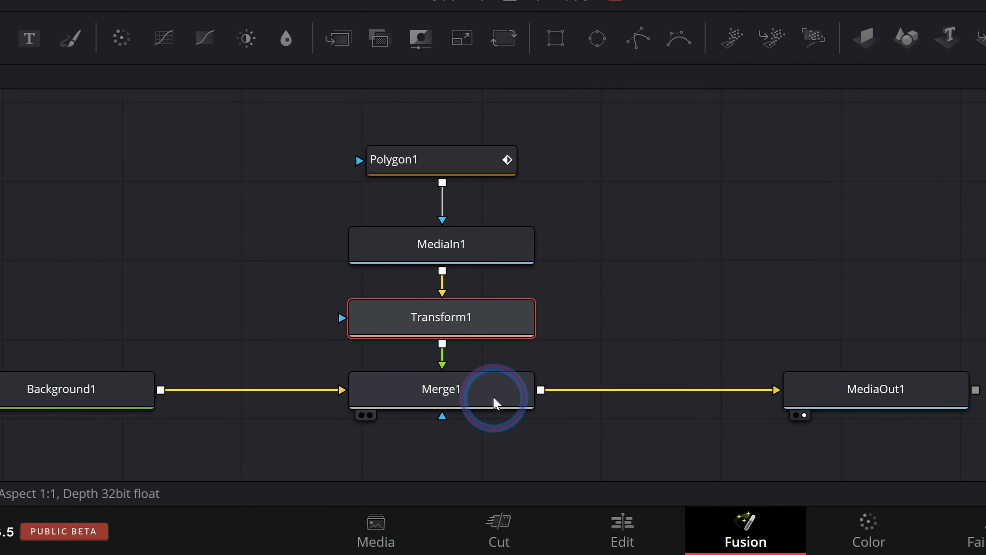
{"action": "left_click", "coordinate": [472, 402]}
Step: Toggle Transform1 off and on to compare with the original, leaving it enabled
{"action": "left_click", "coordinate": [539, 315]}
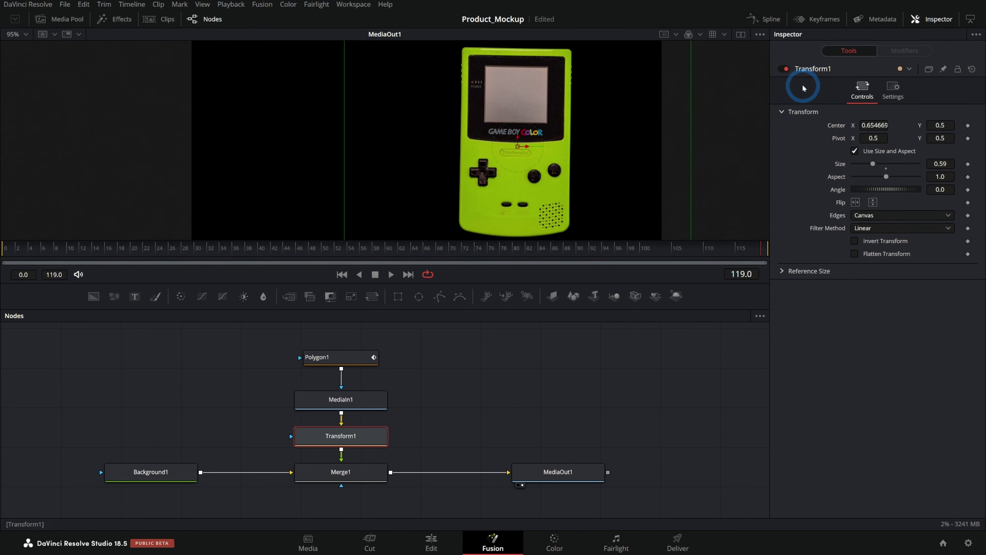
{"action": "left_click", "coordinate": [785, 70]}
{"action": "left_click", "coordinate": [785, 70]}
{"action": "left_click", "coordinate": [785, 70]}
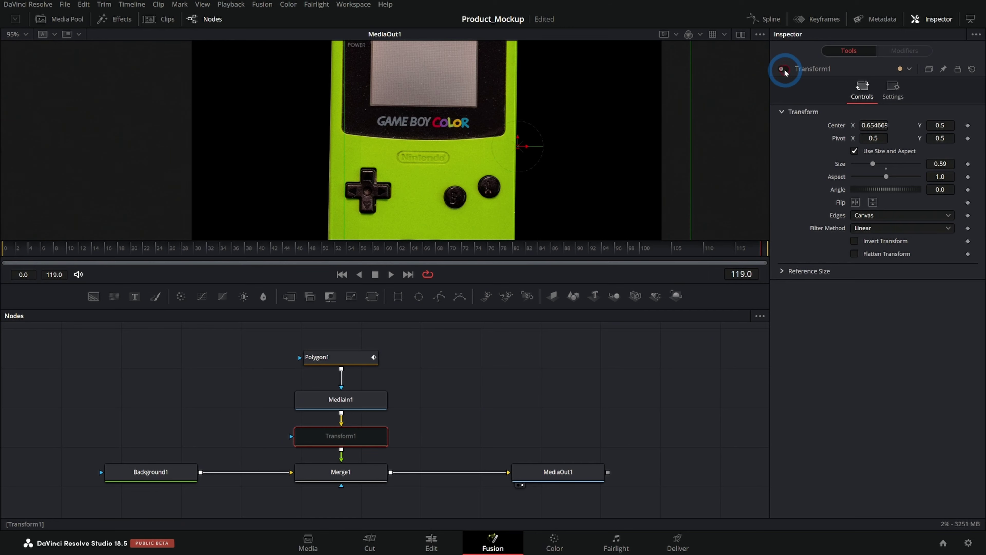
{"action": "left_click", "coordinate": [782, 68]}
{"action": "left_click", "coordinate": [647, 150]}
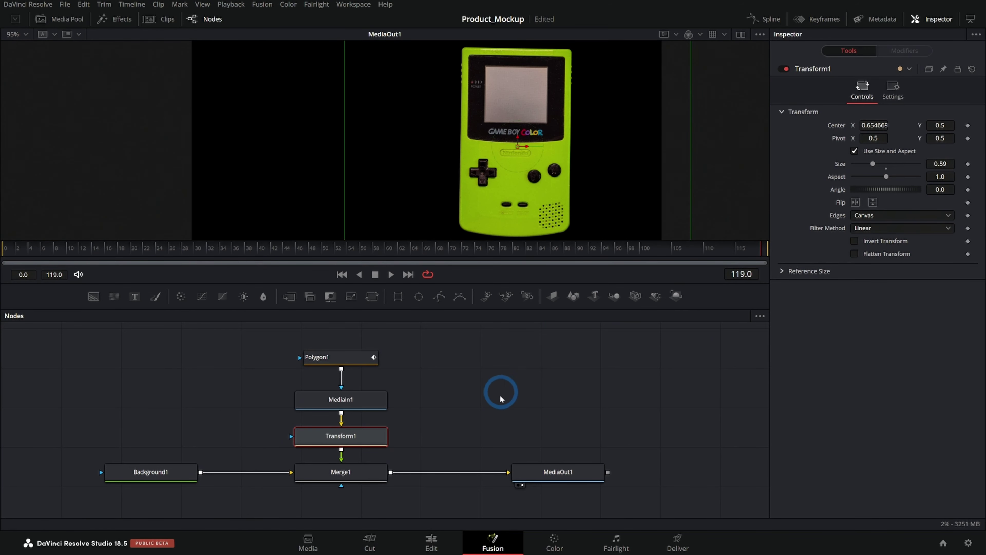
Step: Move Polygon1, MediaIn1 and Transform1 up, then add Merge2 after Merge1 fed by Transform1
{"action": "left_click_drag", "start_coordinate": [419, 356], "coordinate": [288, 447]}
{"action": "left_click_drag", "start_coordinate": [342, 437], "coordinate": [391, 472]}
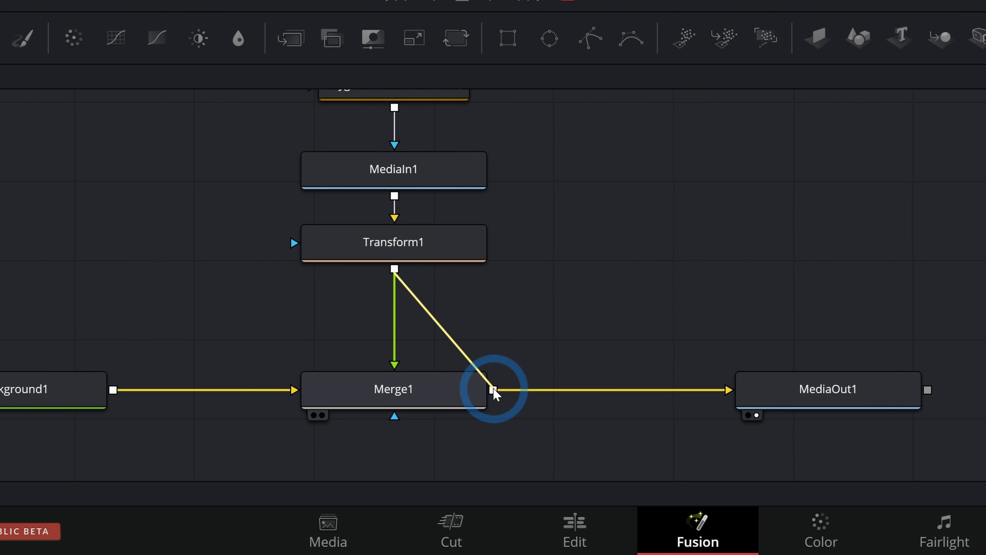
{"action": "left_click_drag", "start_coordinate": [494, 389], "coordinate": [494, 389]}
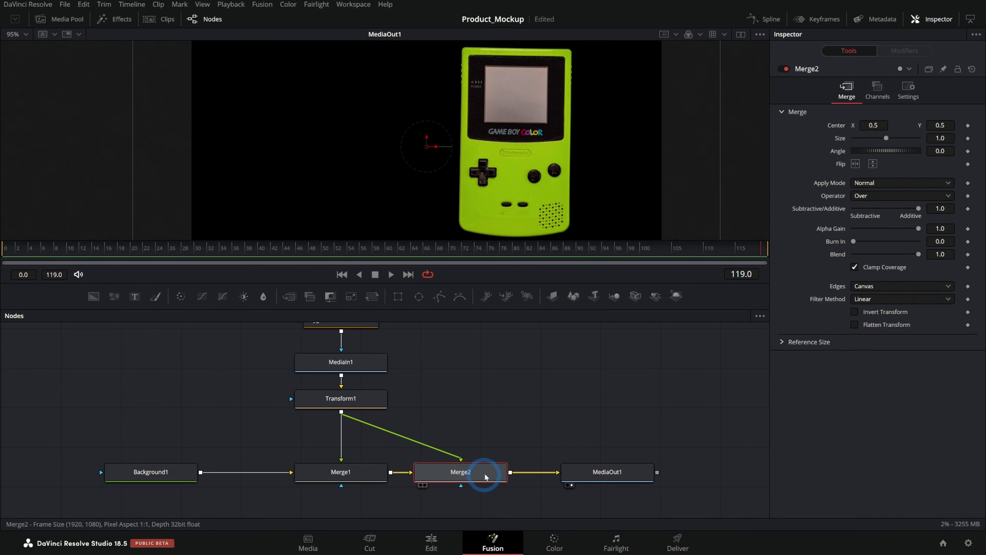
{"action": "left_click", "coordinate": [513, 497]}
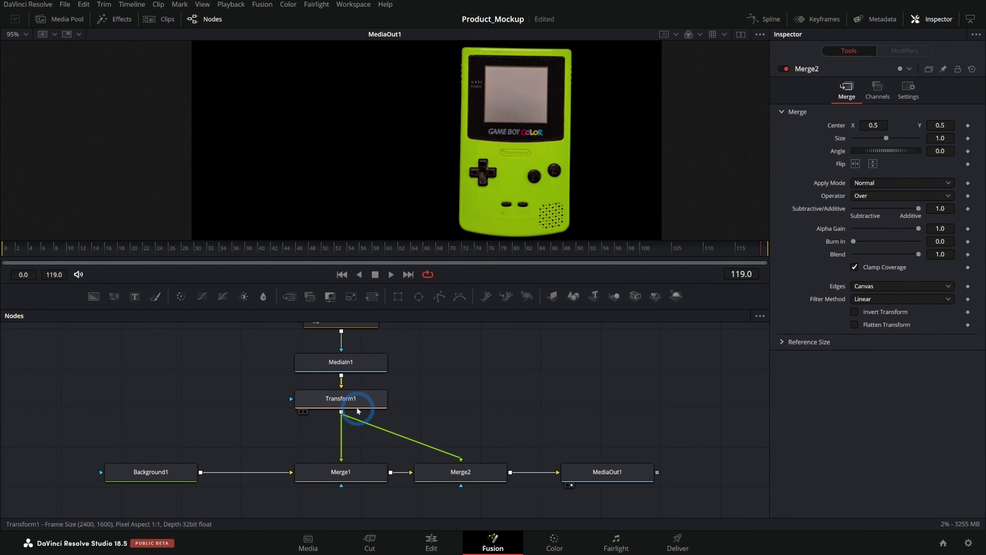
{"action": "left_click", "coordinate": [341, 398]}
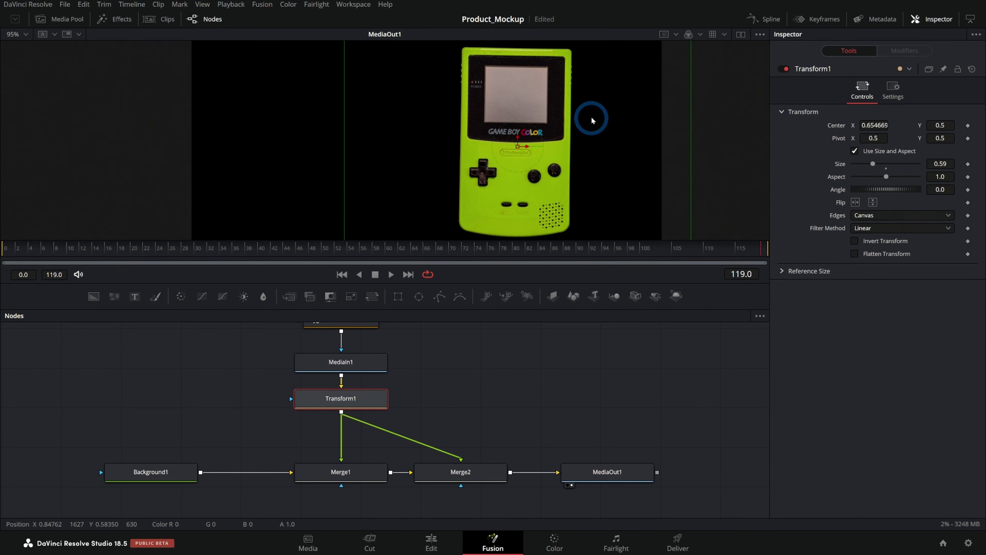
{"action": "left_click", "coordinate": [448, 458]}
{"action": "left_click", "coordinate": [449, 458]}
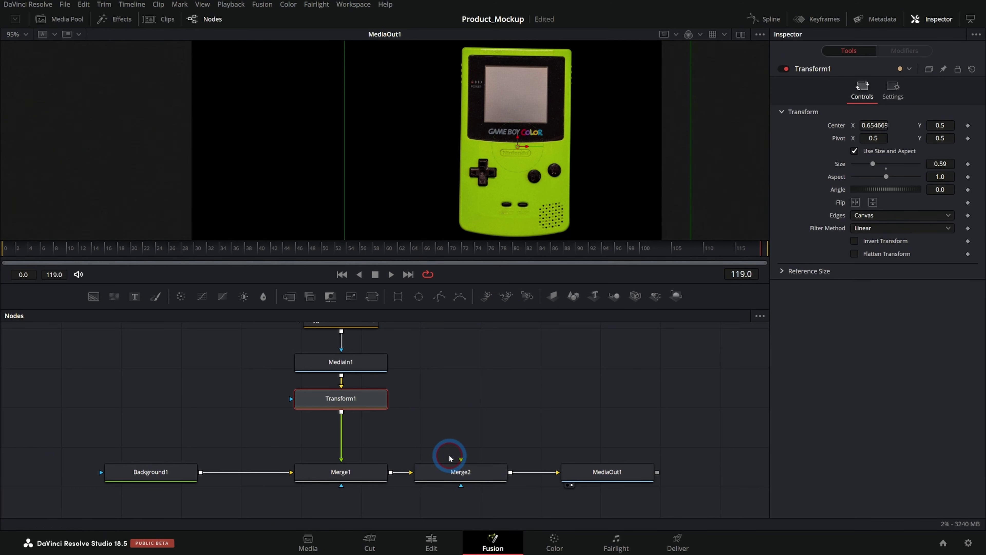
{"action": "left_click_drag", "start_coordinate": [458, 460], "coordinate": [460, 460]}
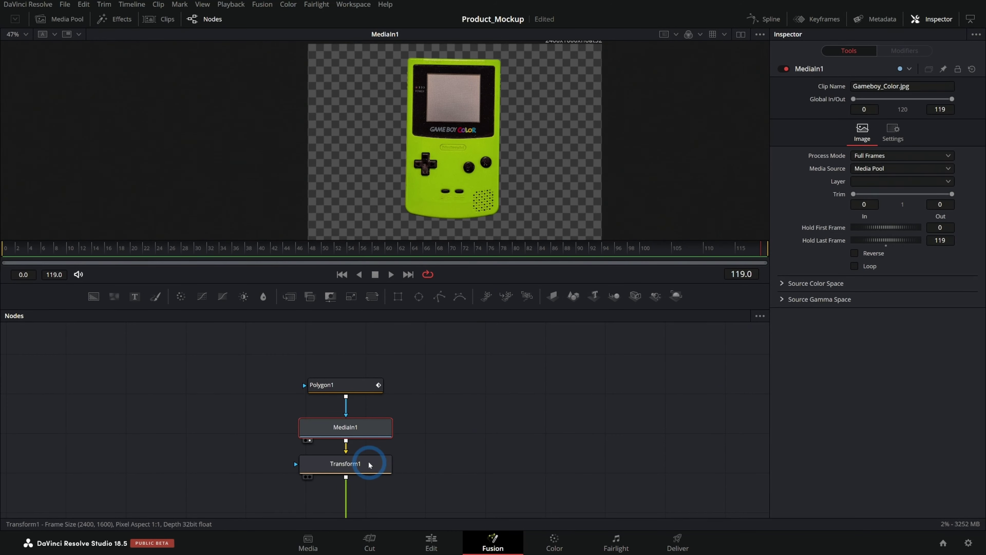
{"action": "left_click", "coordinate": [370, 465]}
{"action": "key", "text": "1"}
{"action": "scroll", "coordinate": [403, 465], "scroll_direction": "down", "scroll_amount": 5}
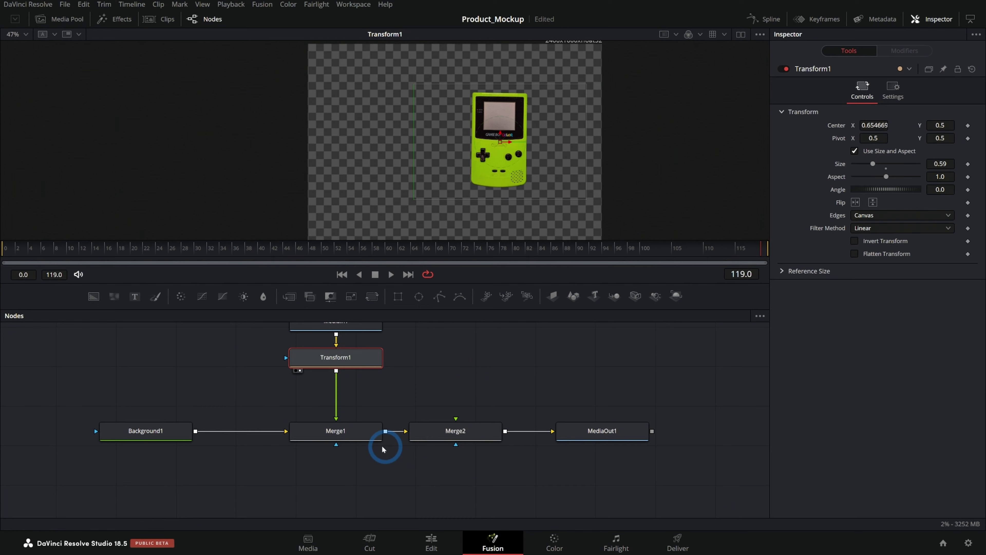
{"action": "left_click", "coordinate": [383, 446]}
{"action": "key", "text": "1"}
{"action": "left_click", "coordinate": [365, 380]}
{"action": "key", "text": "1"}
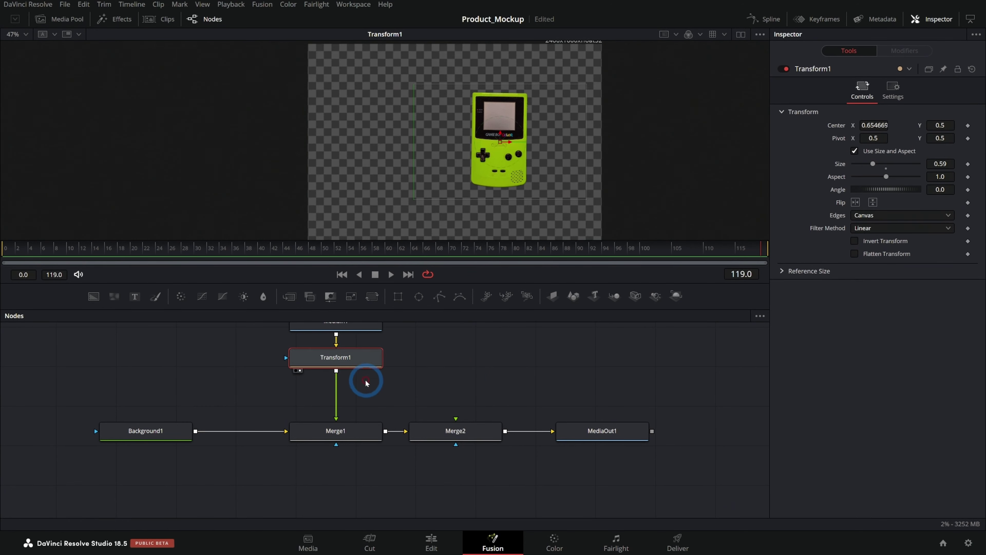
{"action": "left_click", "coordinate": [358, 423]}
{"action": "key", "text": "1"}
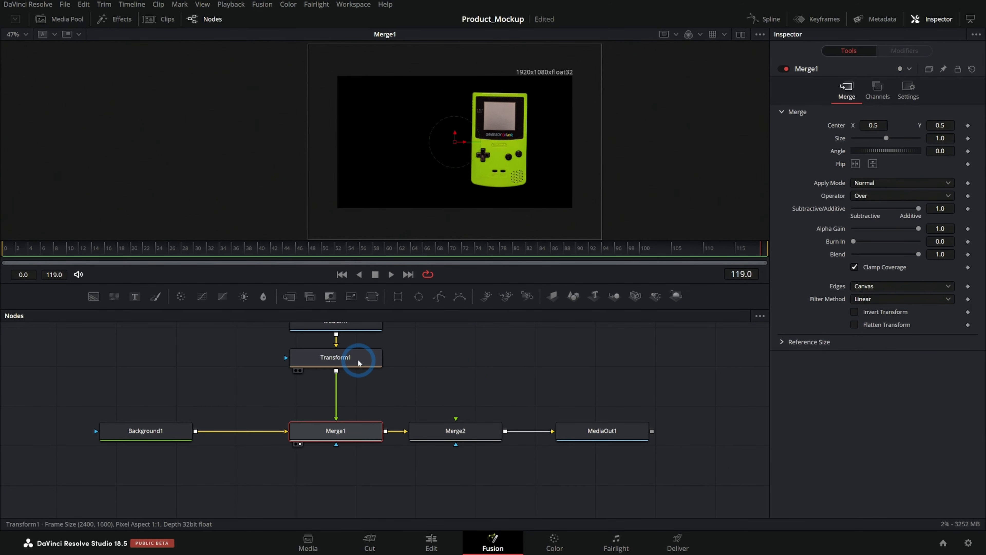
{"action": "left_click", "coordinate": [357, 363]}
{"action": "key", "text": "1"}
{"action": "left_click", "coordinate": [359, 431]}
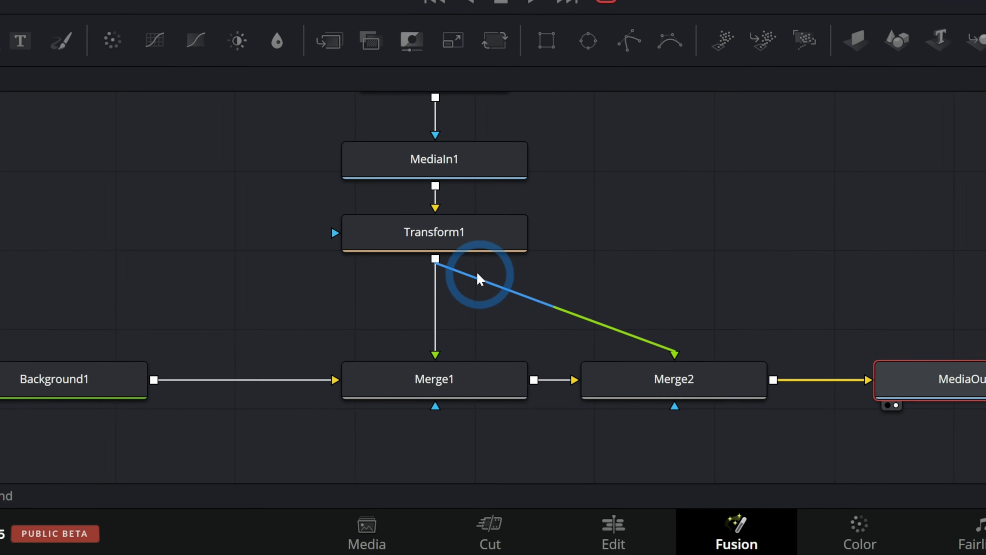
{"action": "left_click", "coordinate": [711, 391]}
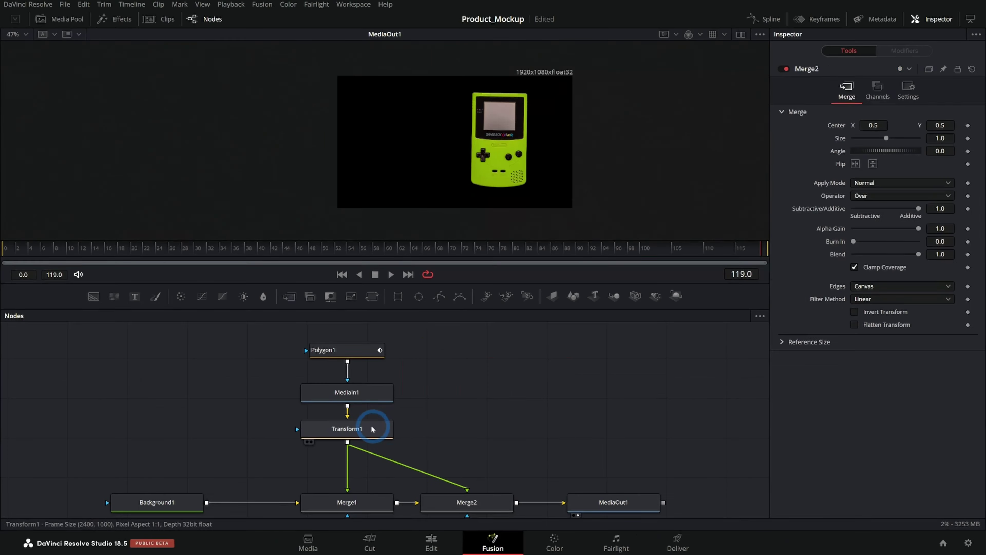
Step: Delete the old Transform1 node from the graph
{"action": "left_click", "coordinate": [375, 429]}
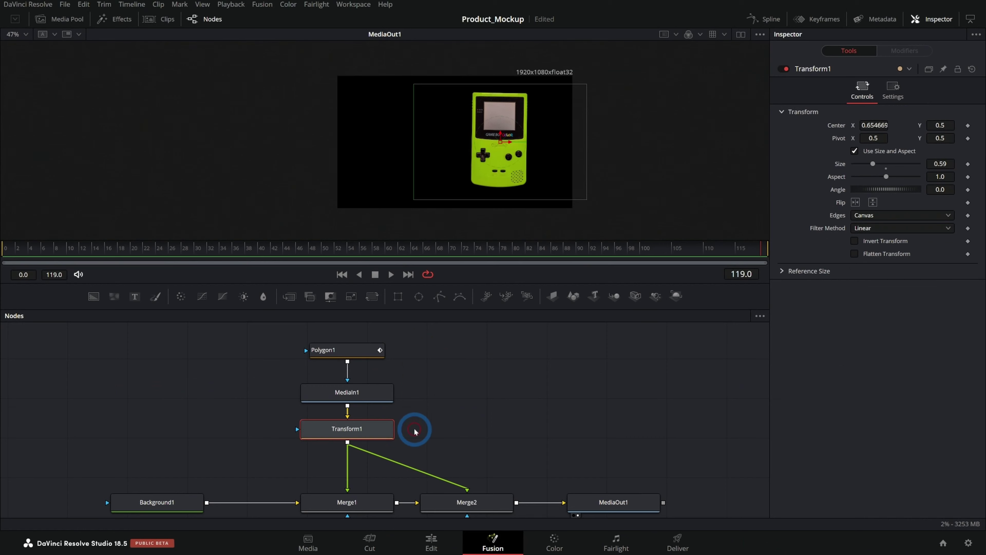
{"action": "key", "text": "Delete"}
{"action": "left_click", "coordinate": [440, 436]}
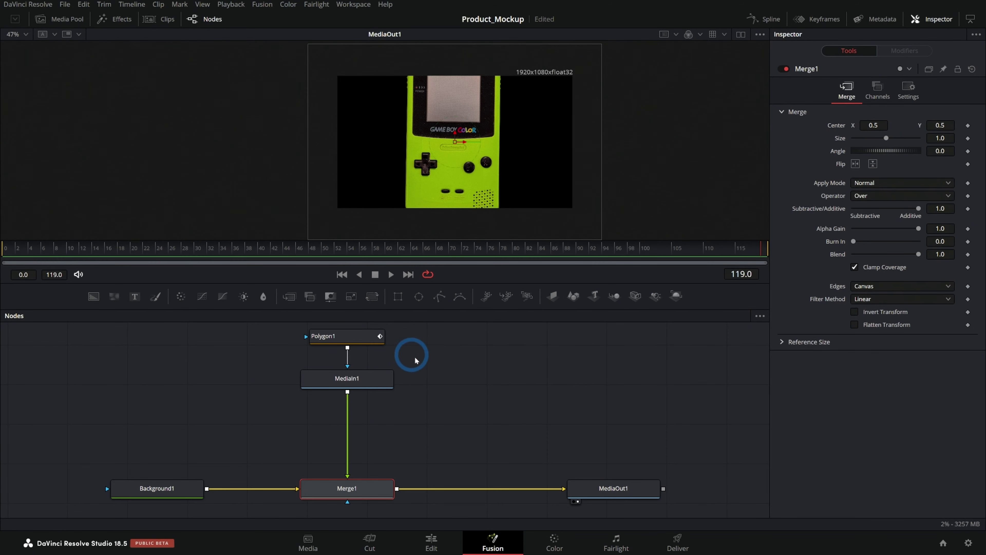
{"action": "left_click", "coordinate": [395, 392]}
Step: Insert a new Transform1 after MediaIn1 with Size 0.73, nudging the node up
{"action": "left_click", "coordinate": [373, 297]}
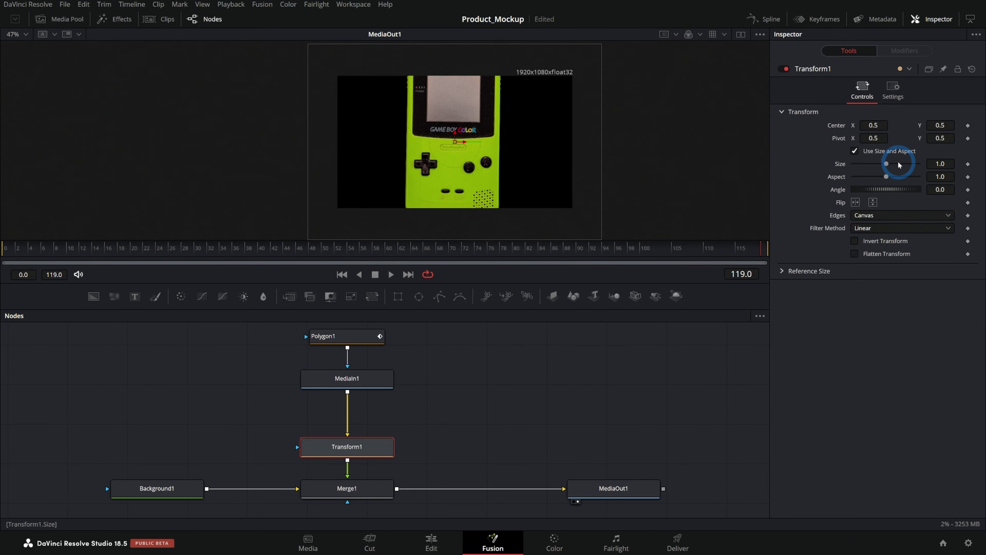
{"action": "left_click_drag", "start_coordinate": [899, 165], "coordinate": [878, 166]}
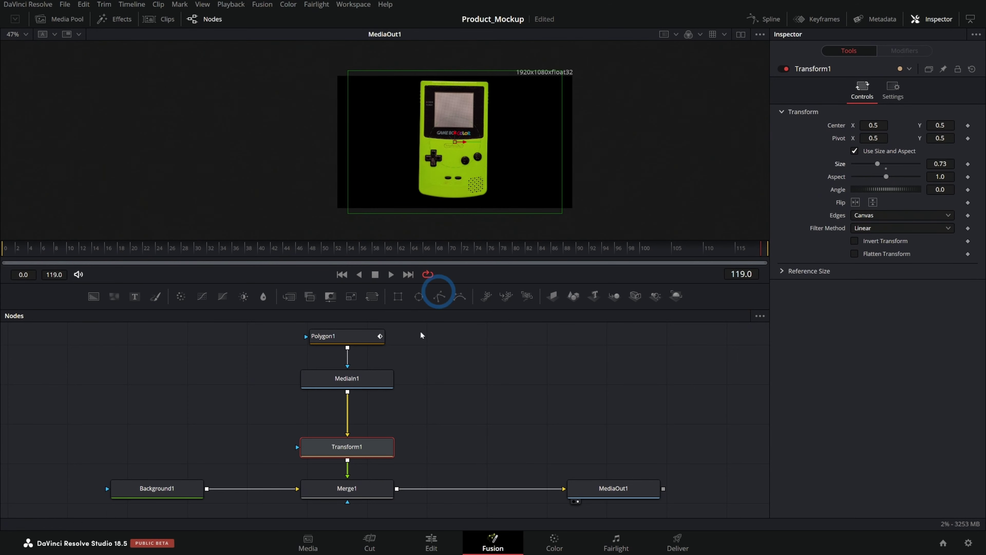
{"action": "left_click_drag", "start_coordinate": [379, 451], "coordinate": [379, 433]}
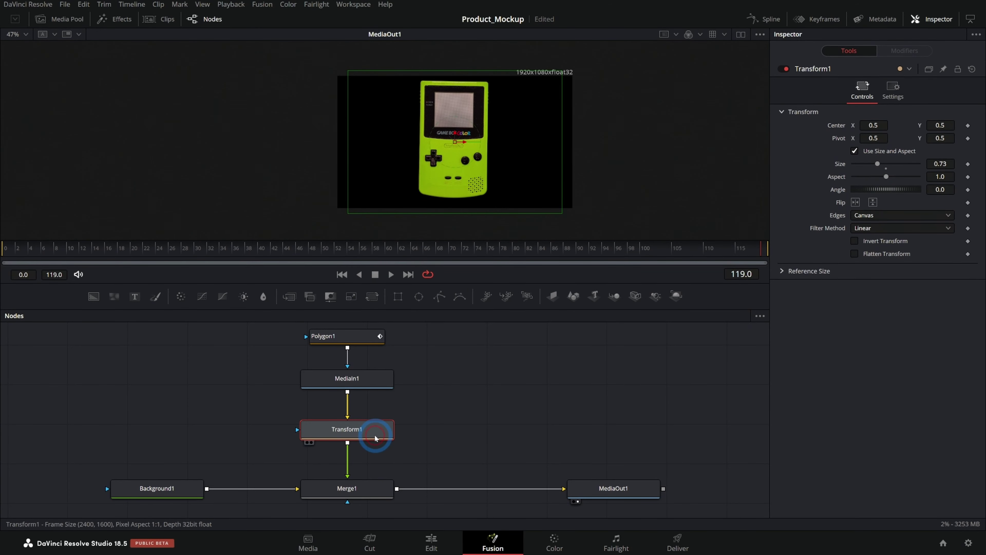